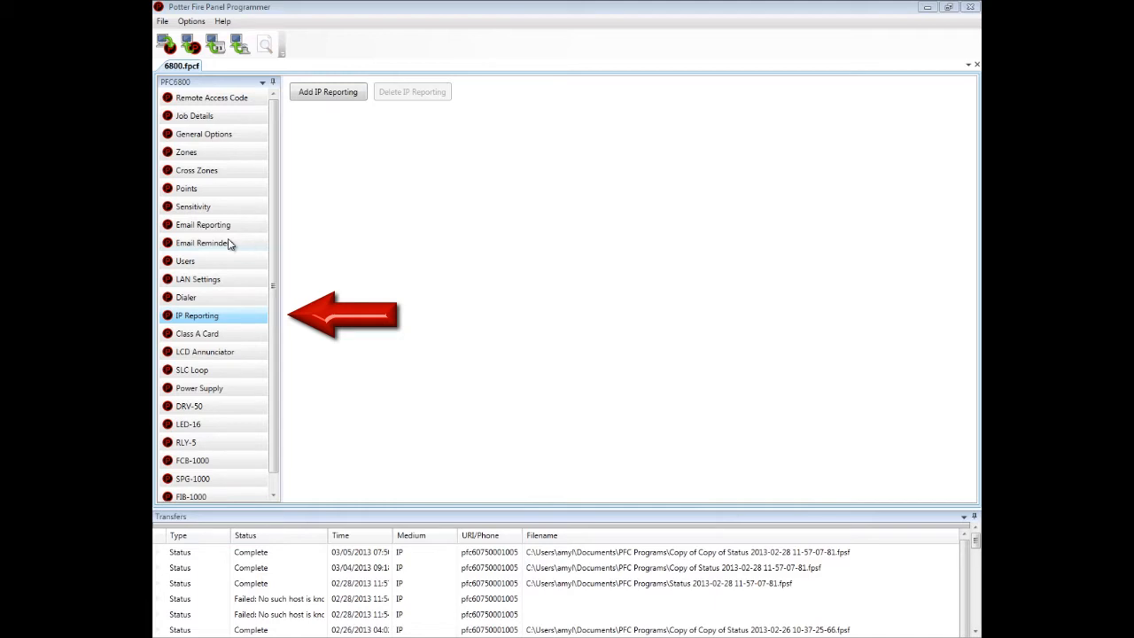
Add IP Reporting to the panel, defaulting to the Built-in IP Dialer path and UDP port 3060.
click(328, 93)
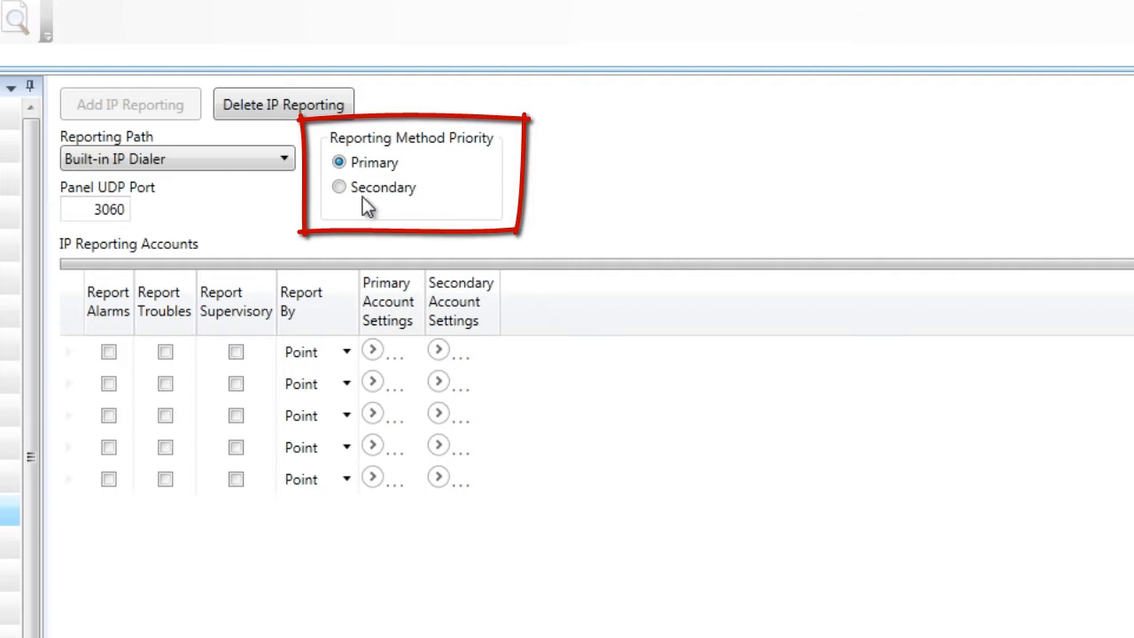
Bring up the Reporting Path choices, showing Built-in IP Dialer and FCB-1000 1.
click(339, 190)
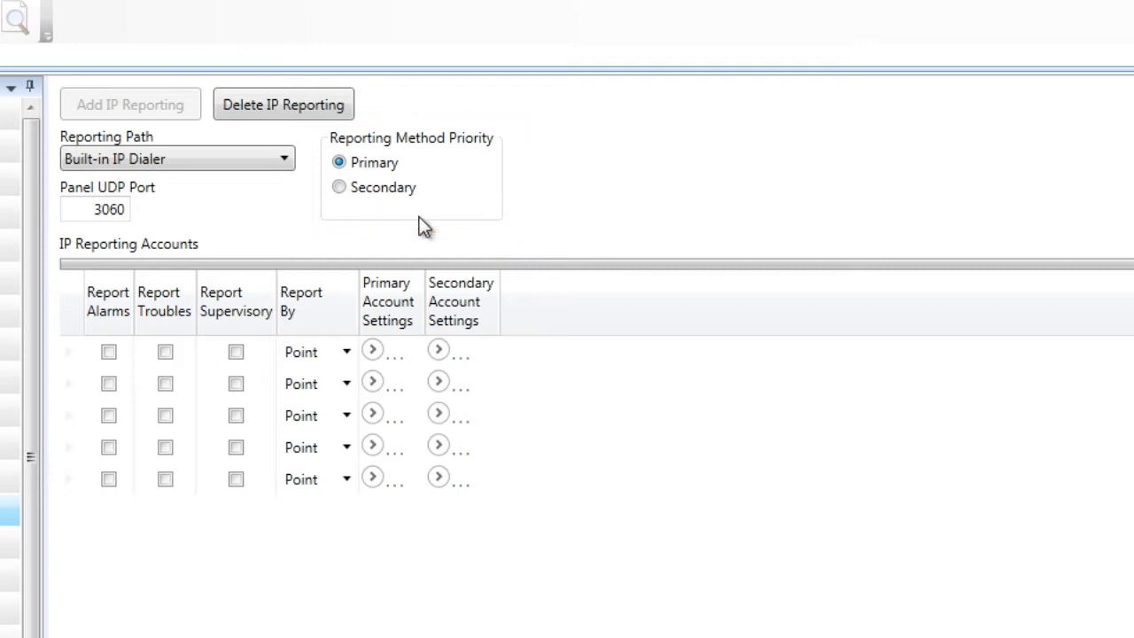
click(284, 160)
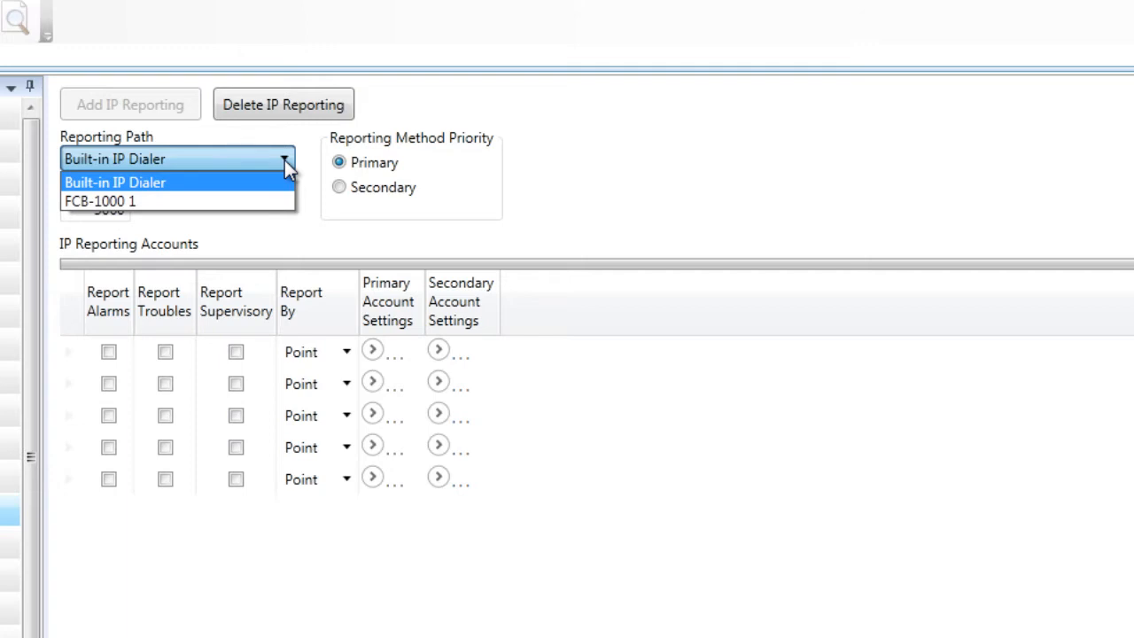
Switch the reporting path to FCB-1000 1, then back to Built-in IP Dialer.
click(288, 205)
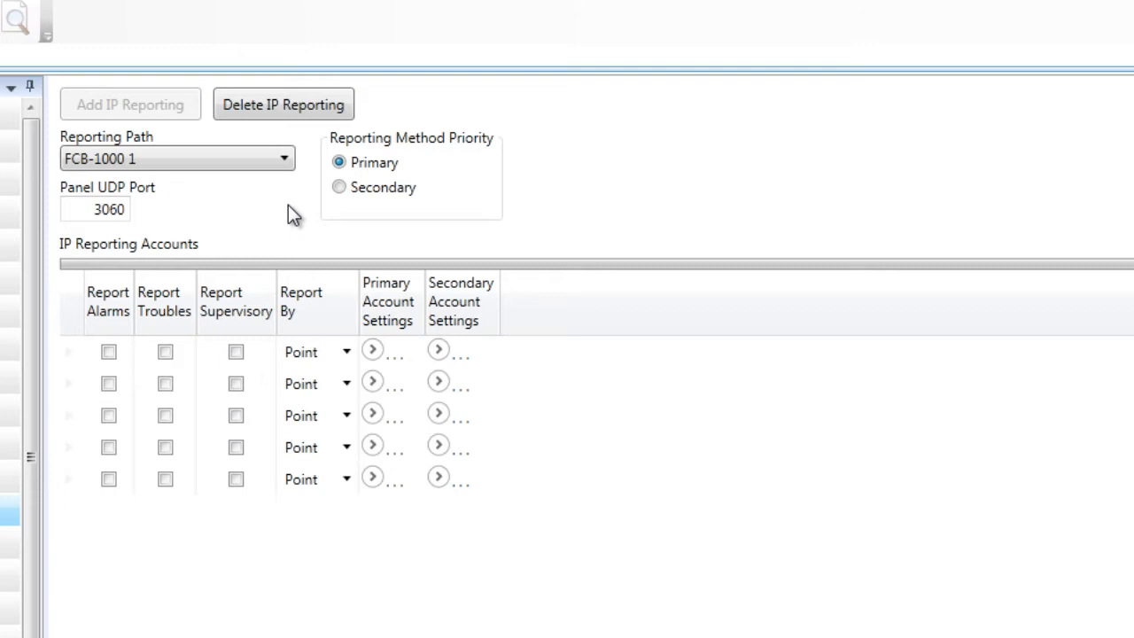
click(284, 163)
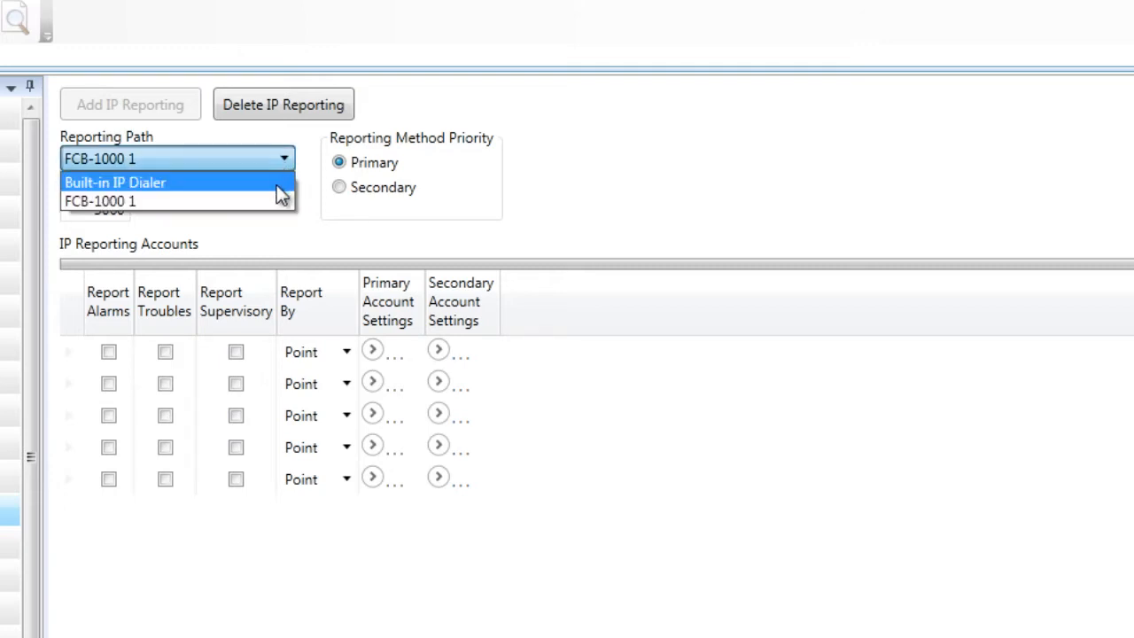
click(282, 186)
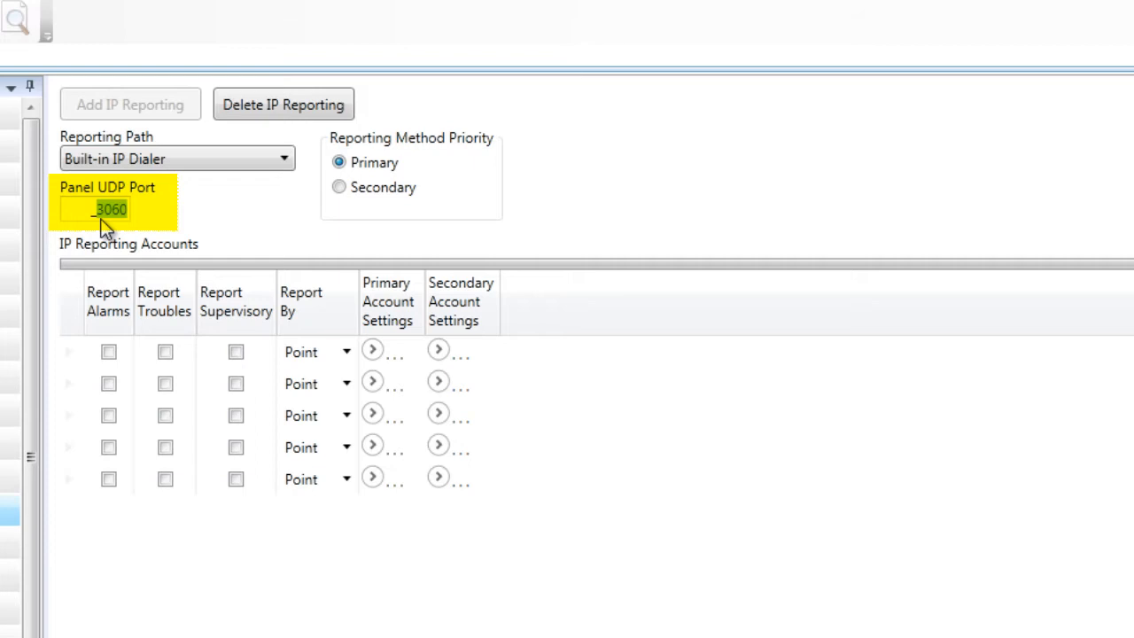
text(12546)
drag(94, 210, 144, 215)
text(3060)
key(Tab)
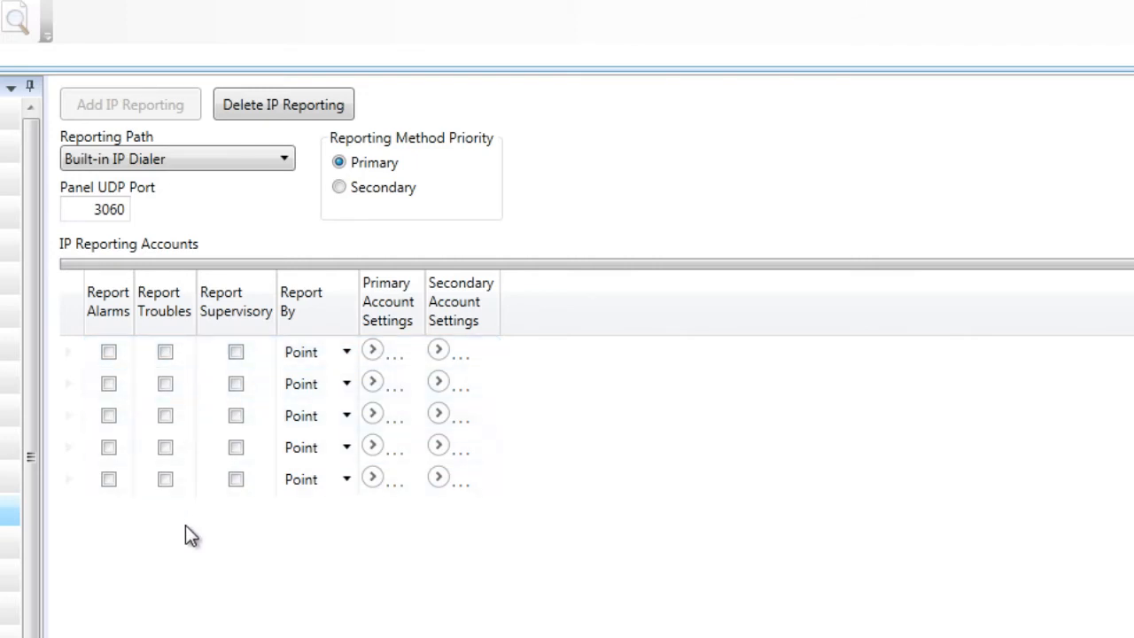
Enable alarm, trouble and supervisory reporting on account 1, with Report By set to Point.
click(110, 354)
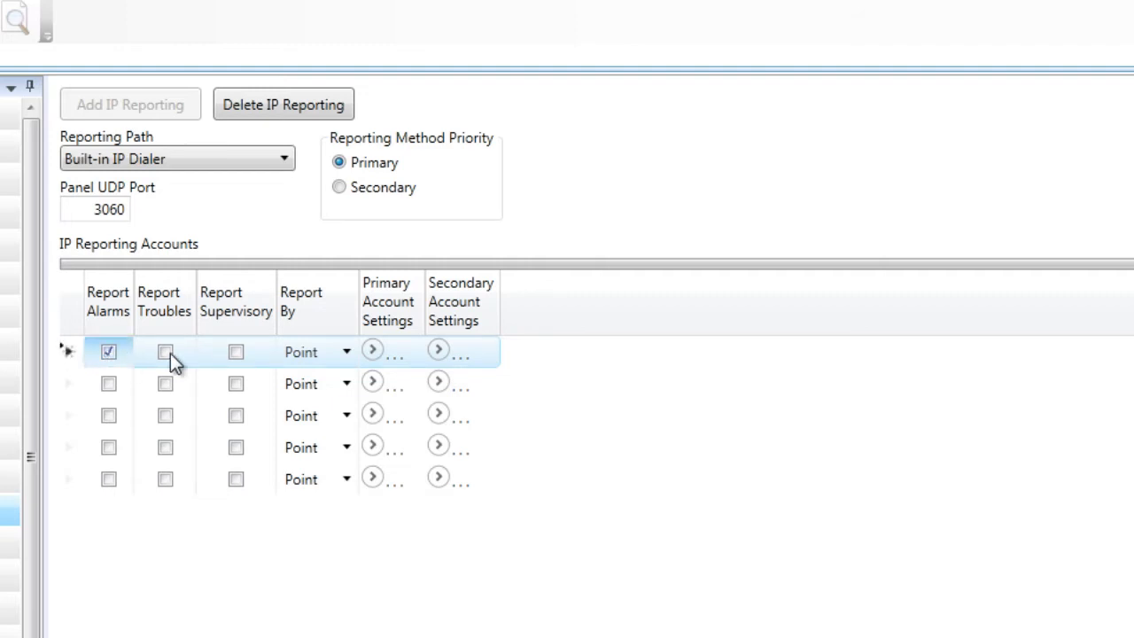
click(166, 353)
click(237, 353)
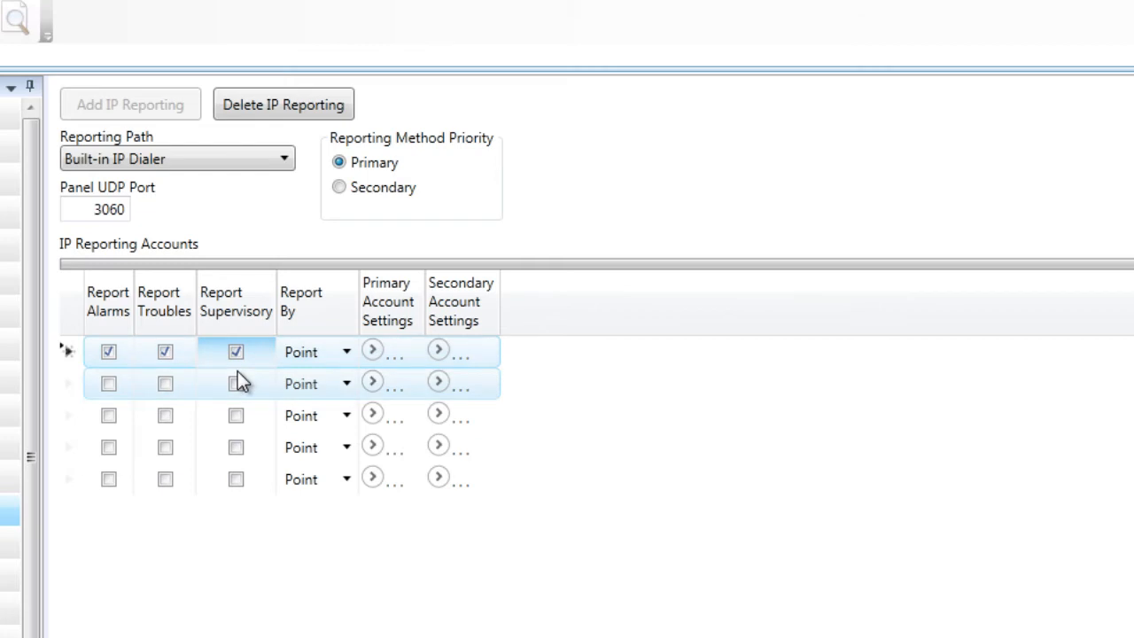
click(345, 355)
click(347, 353)
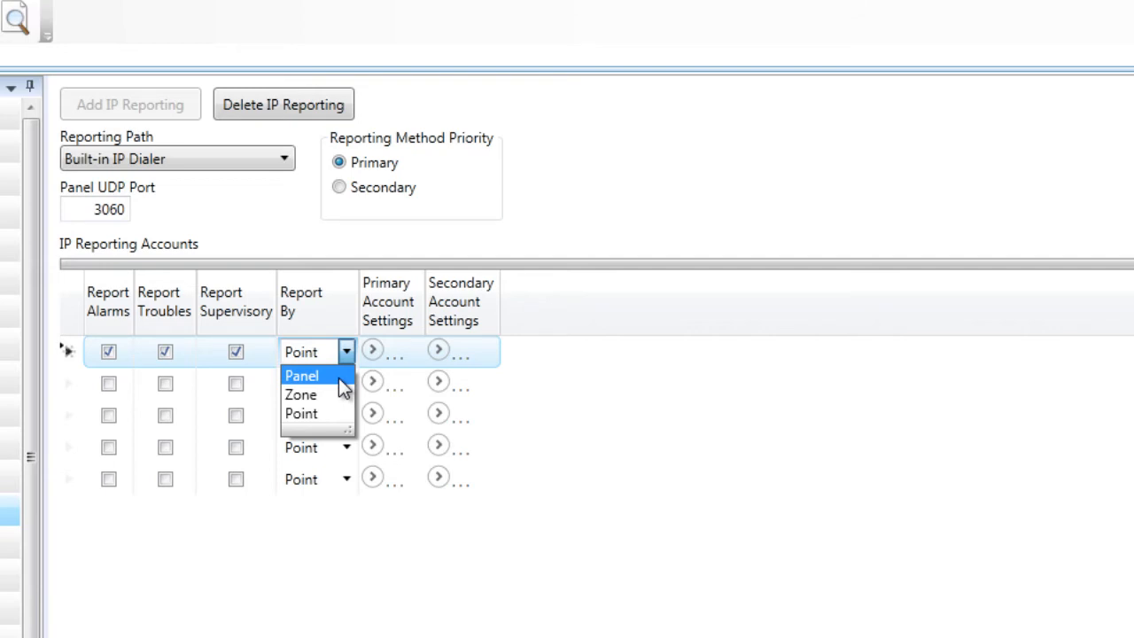
click(341, 413)
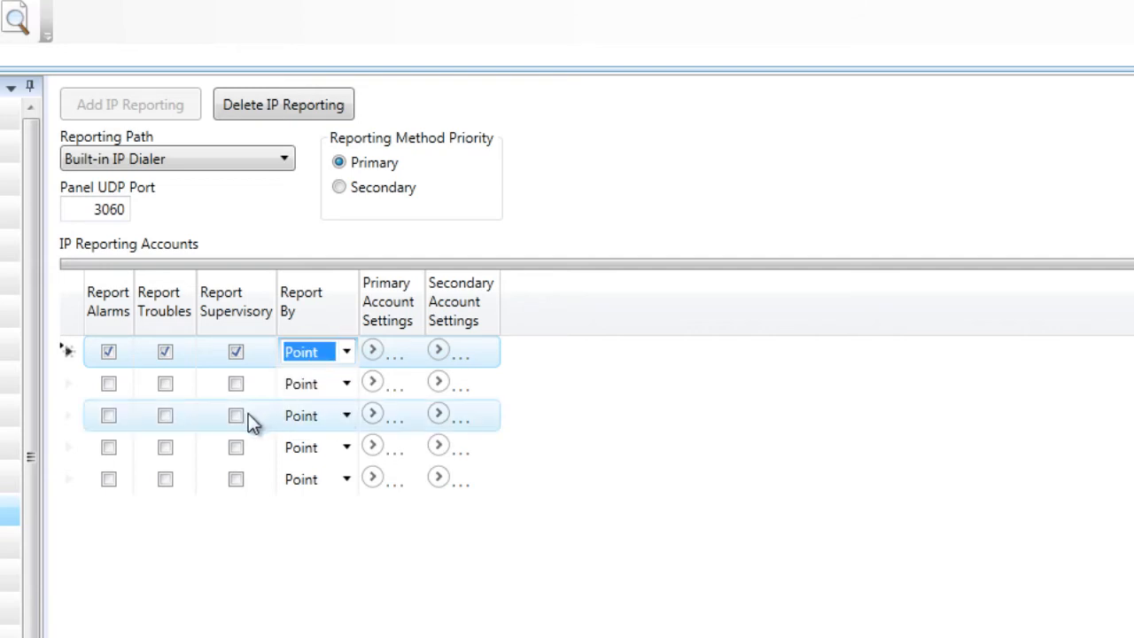
Expand account 1's primary settings and enter its primary account ID and primary DNIS.
click(372, 351)
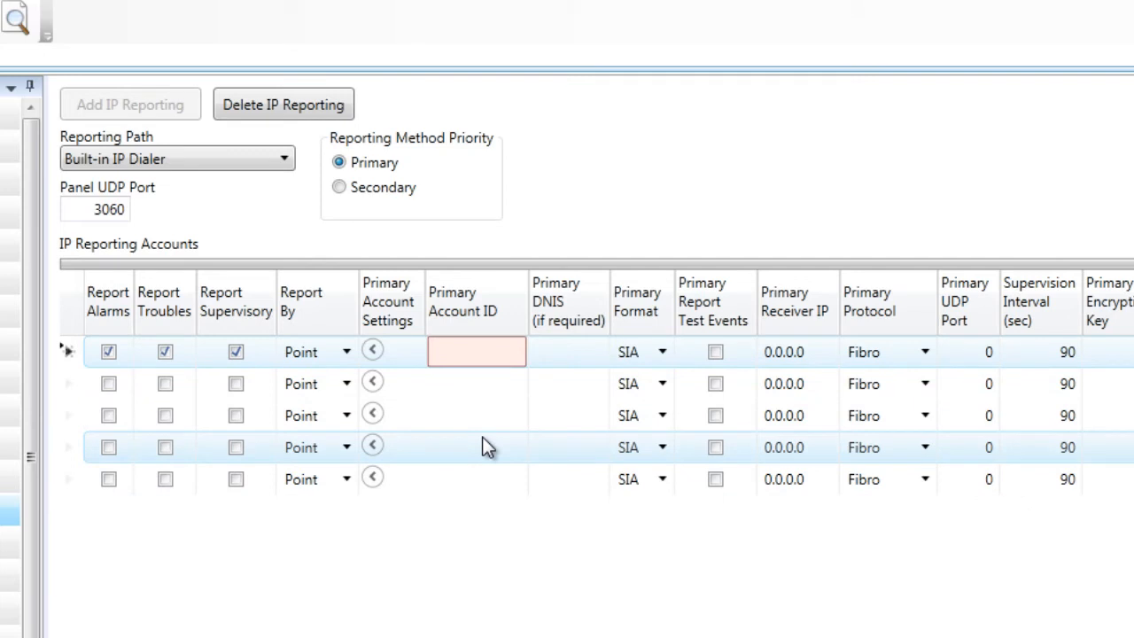
click(460, 363)
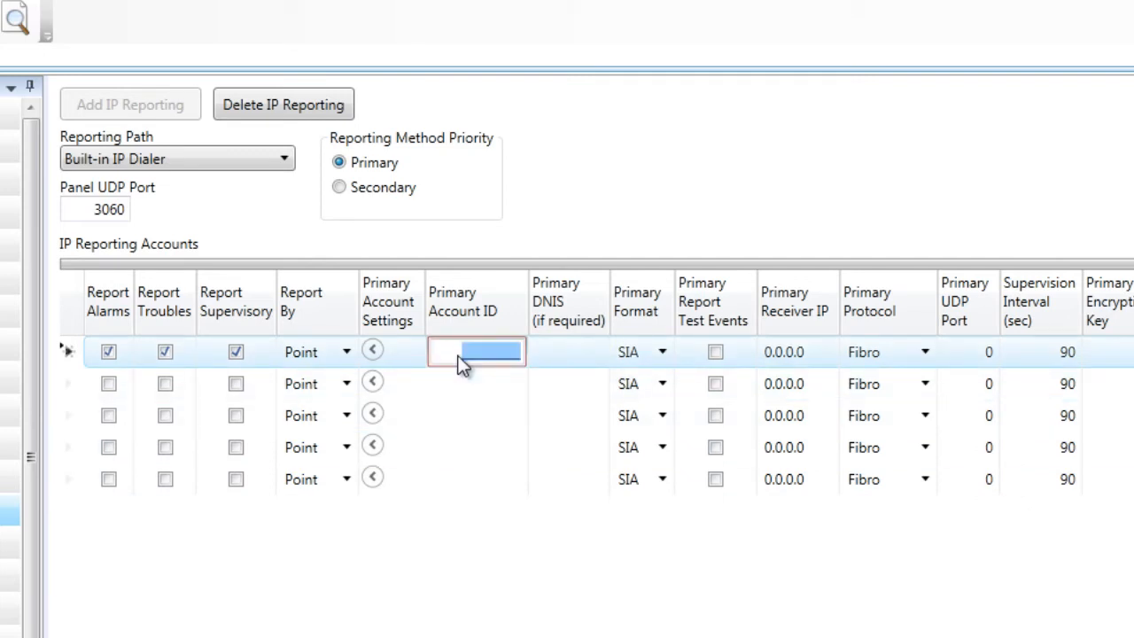
text(123546)
click(485, 398)
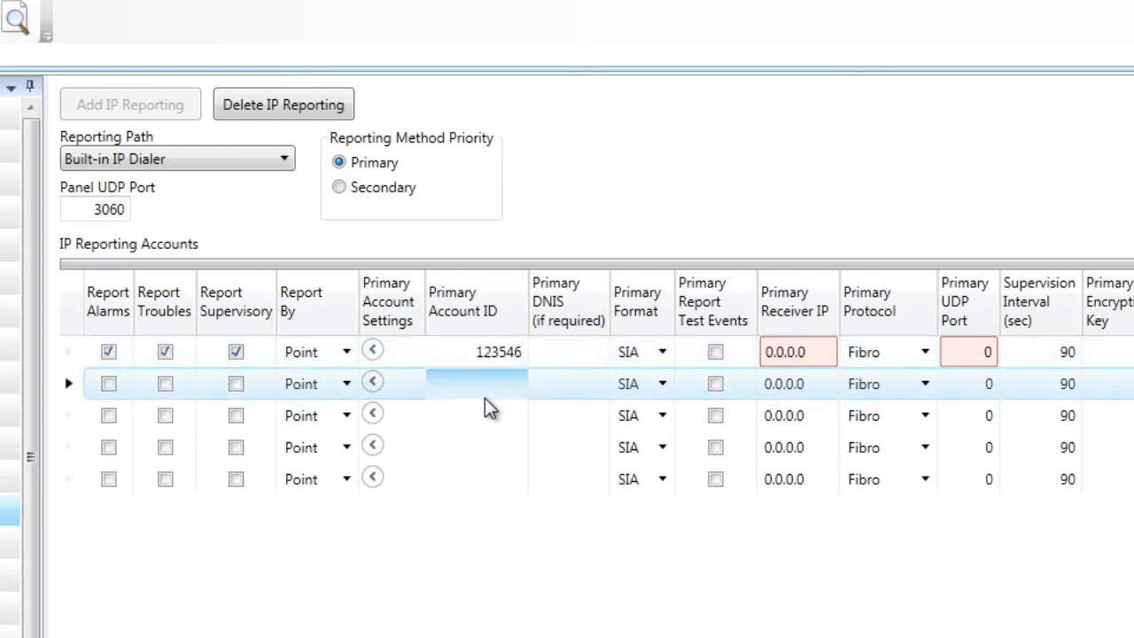
click(562, 357)
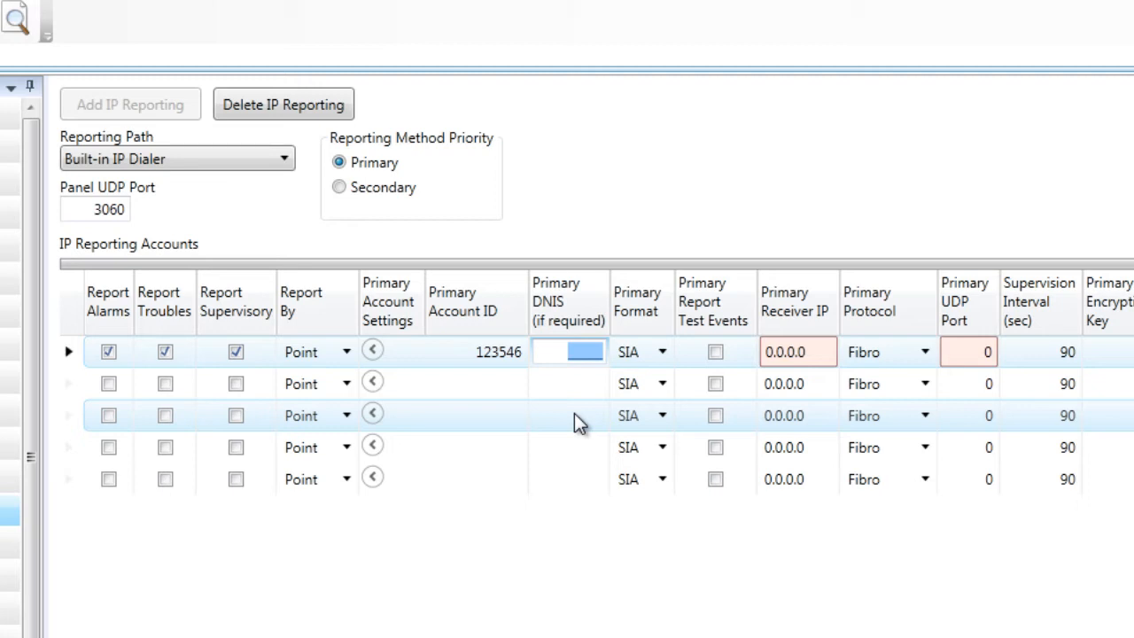
text(1234)
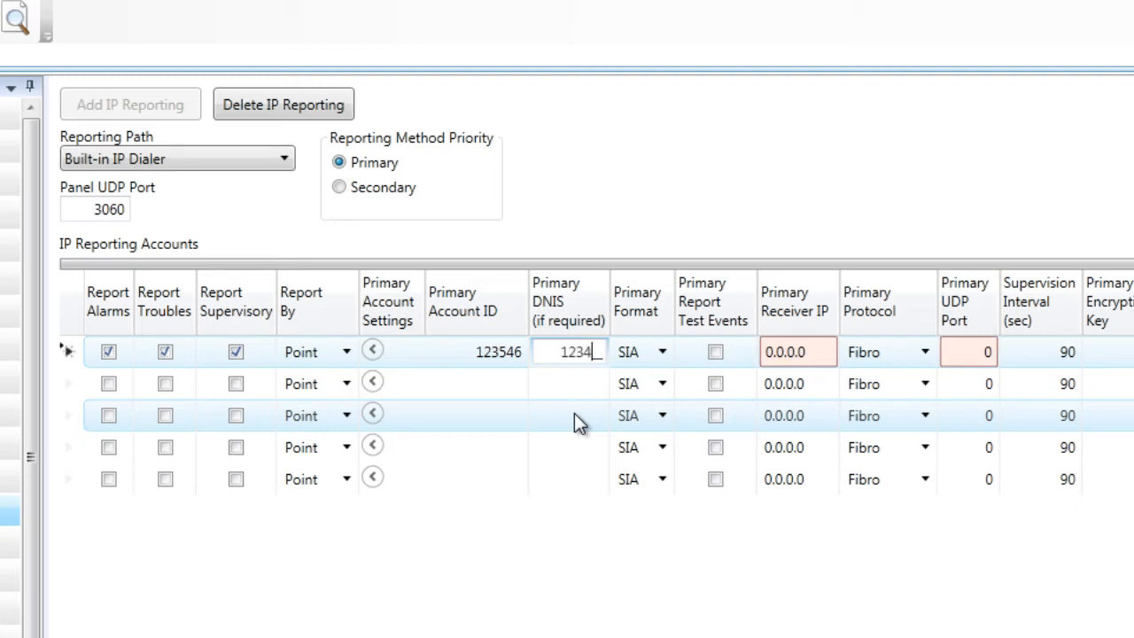
click(574, 379)
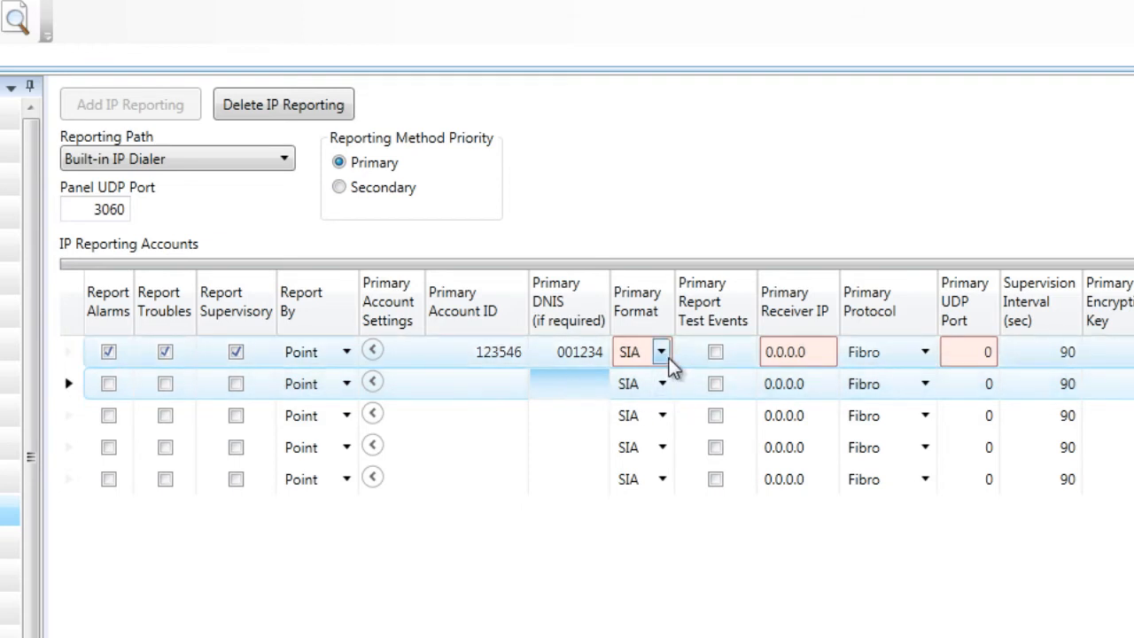
Set account 1's primary format to CID and enable Primary Report Test Events.
mouse_move(671, 366)
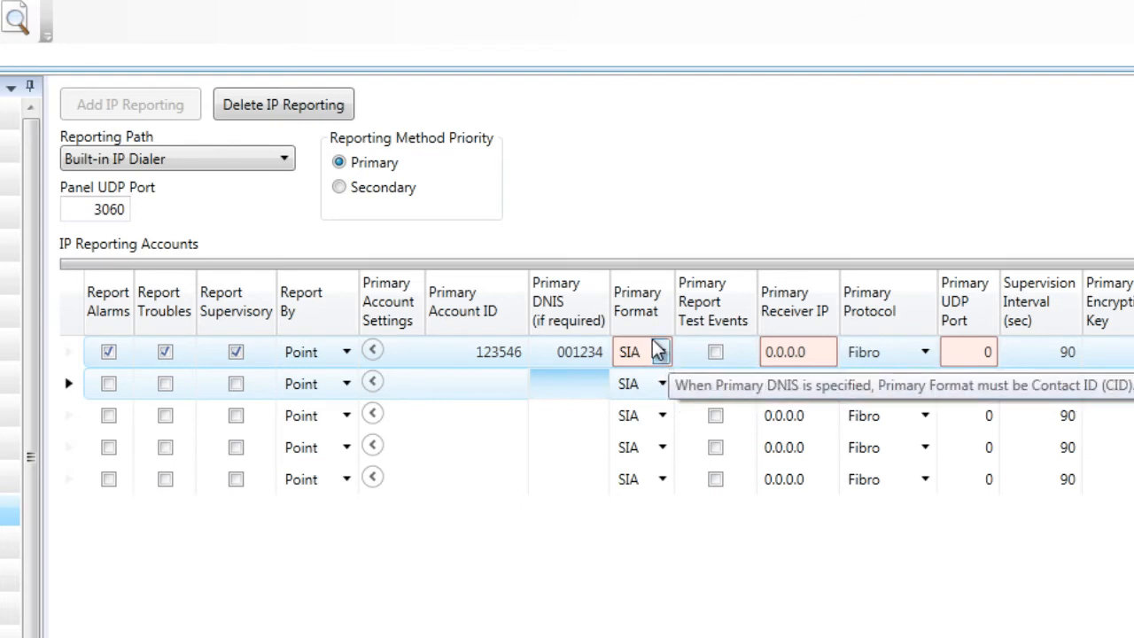
click(662, 353)
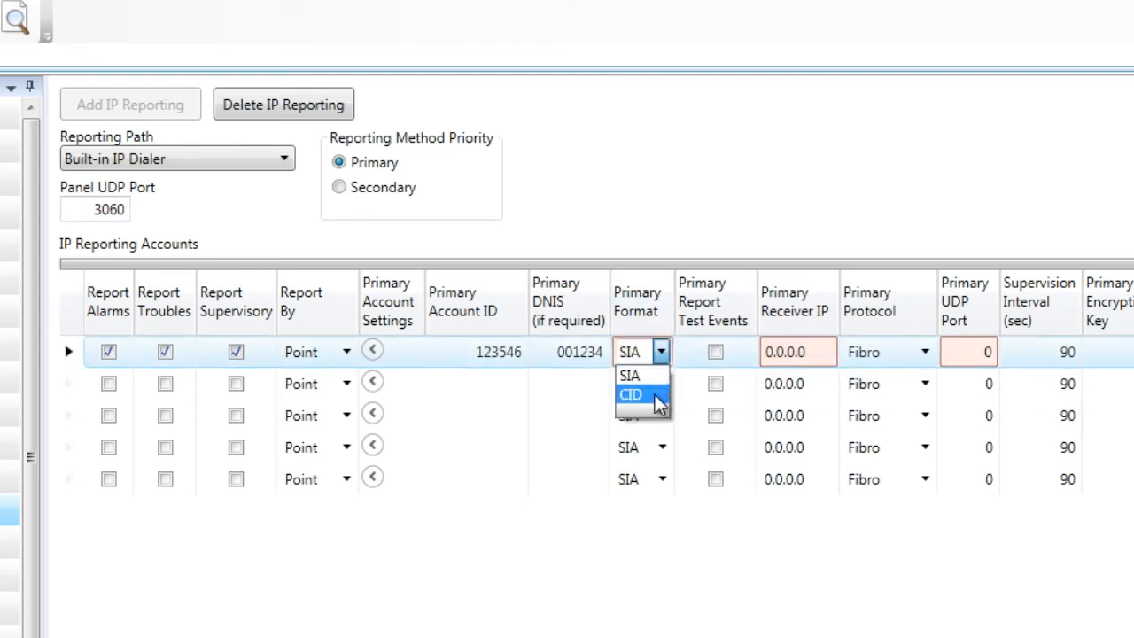
click(658, 399)
click(584, 387)
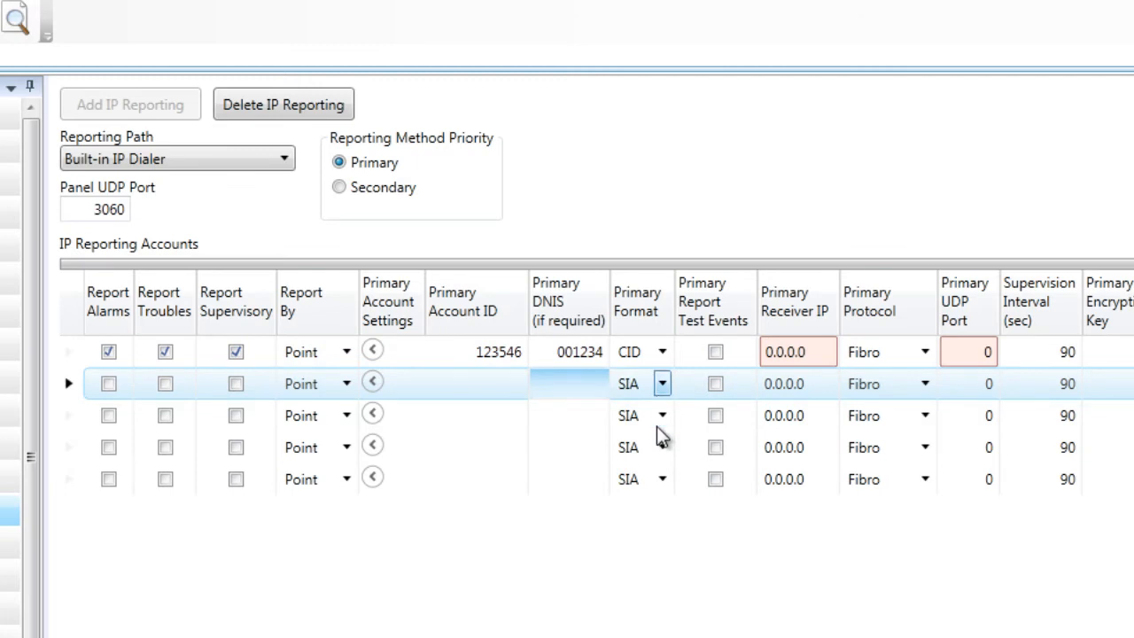
scroll(590, 290, right, 1)
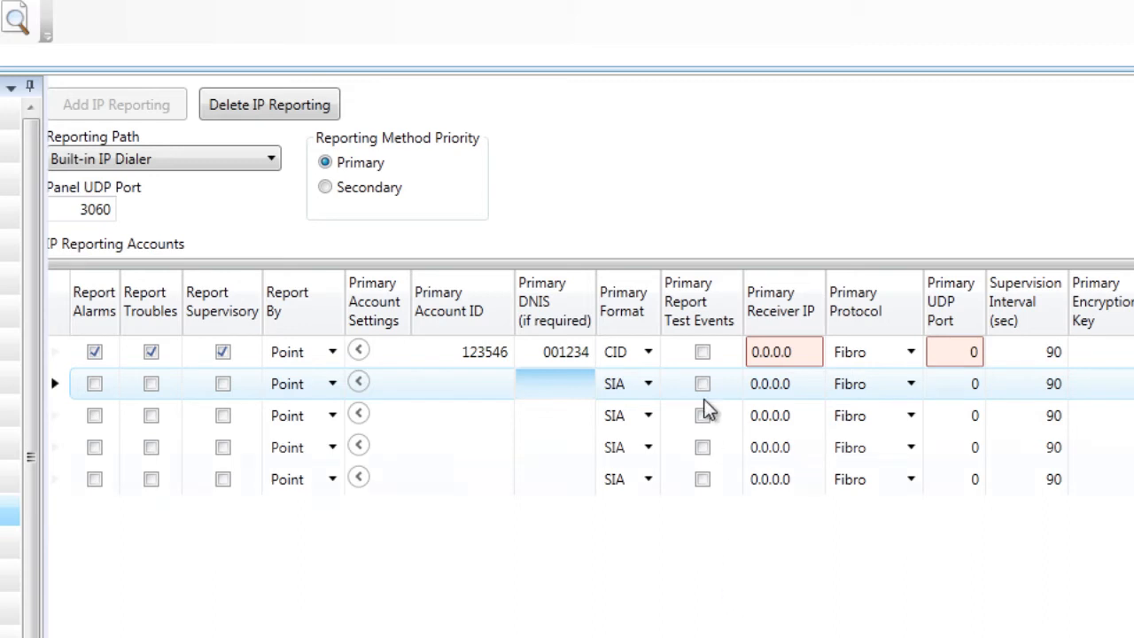
click(703, 354)
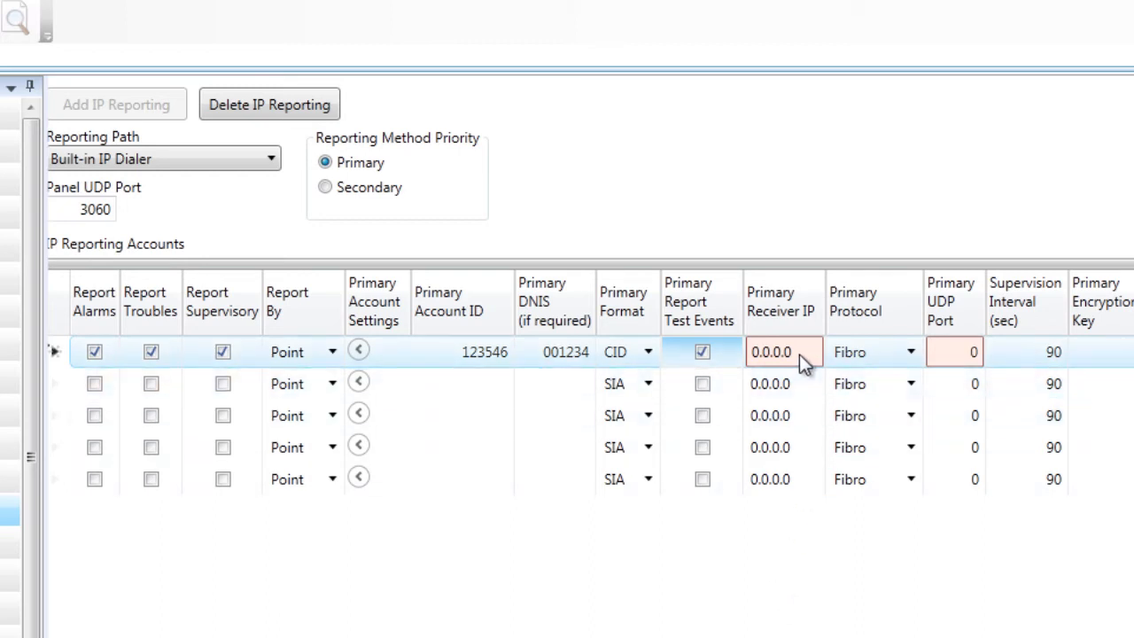
mouse_move(798, 353)
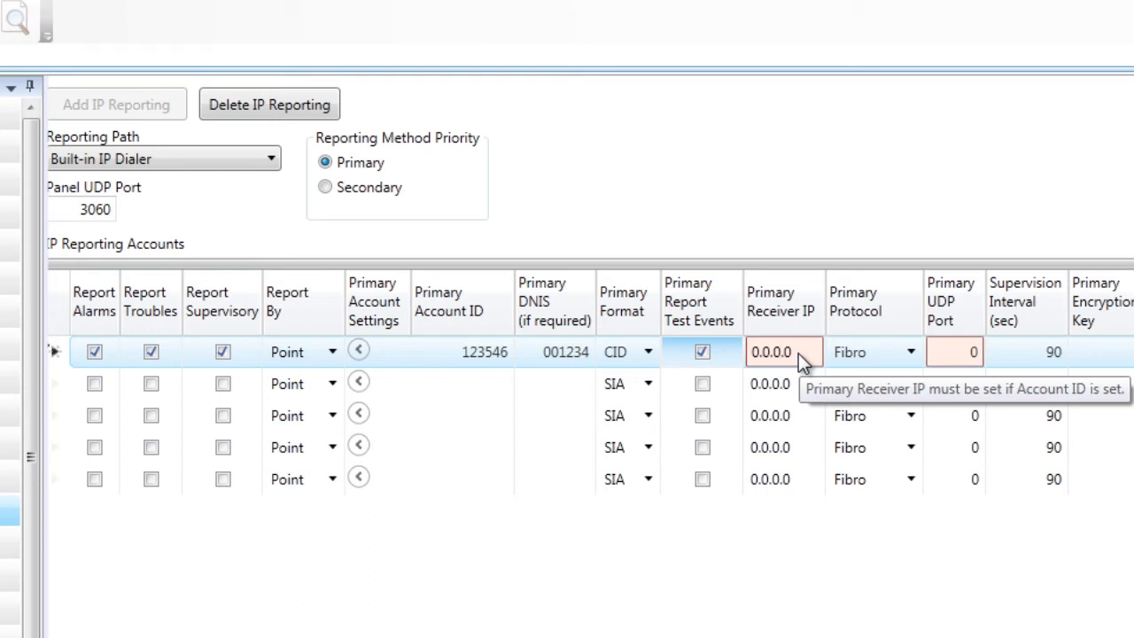
Enter 12.213.150.21 as account 1's primary receiver IP.
click(801, 356)
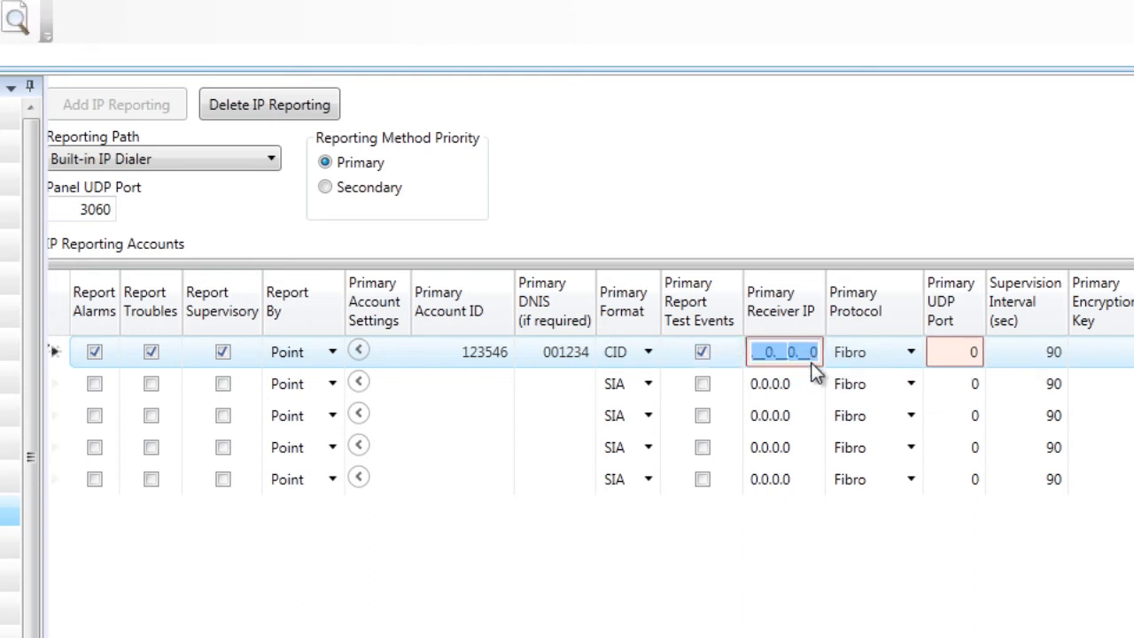
click(811, 363)
key(Left)
key(Left)
key(Left)
key(Left)
key(Left)
key(Left)
key(Left)
key(Left)
key(Left)
key(Left)
key(Left)
key(Left)
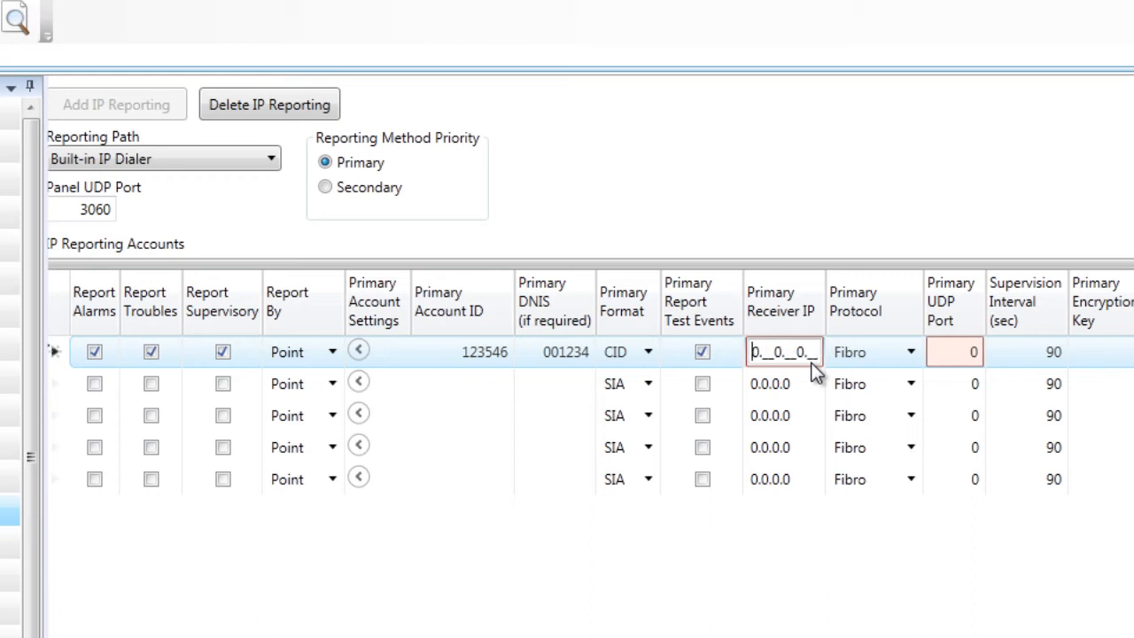
key(Right)
key(BackSpace)
text(2.213.)
key(BackSpace)
text(150.)
key(BackSpace)
text(21)
click(810, 391)
Keep Fibro as account 1's primary protocol.
click(930, 354)
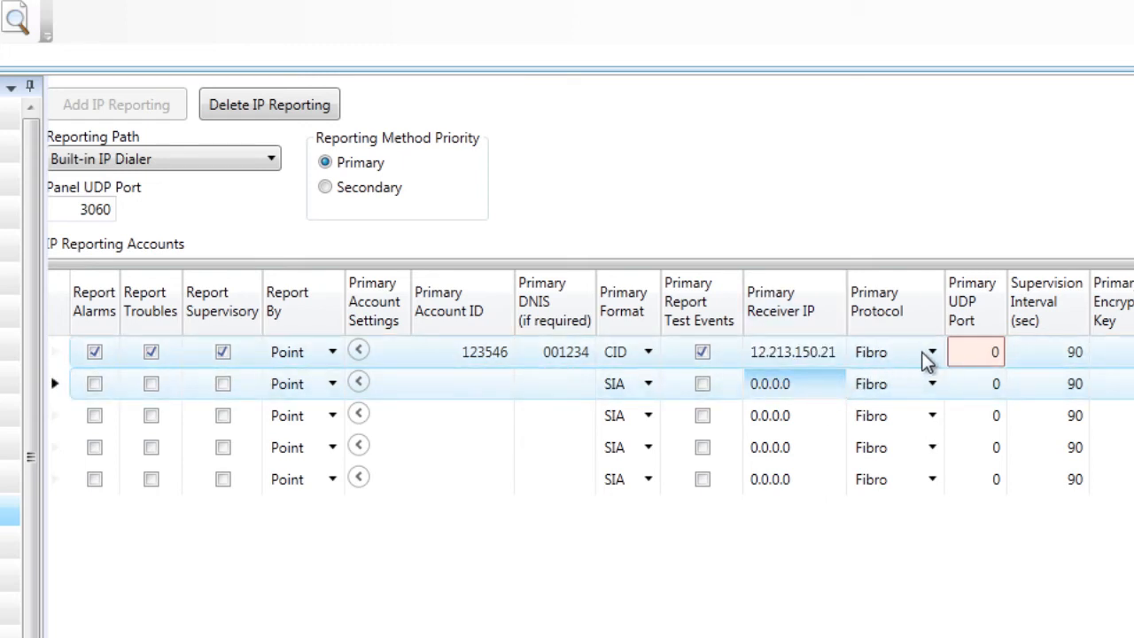
click(933, 354)
click(936, 355)
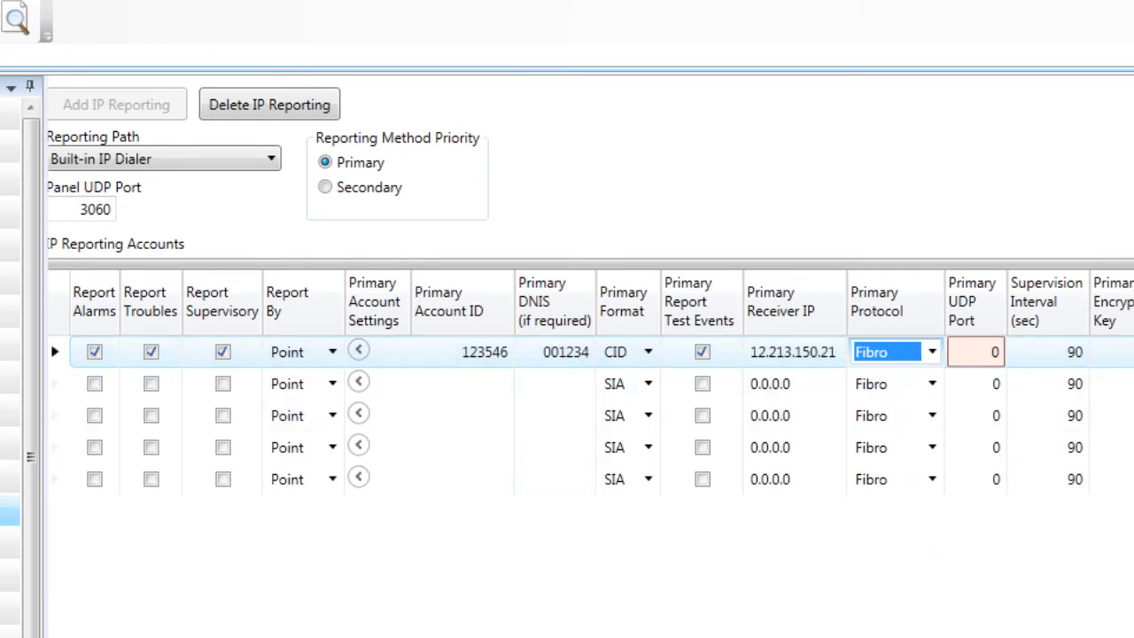
Change account 1's Primary UDP Port to 3061.
scroll(590, 381, right, 1)
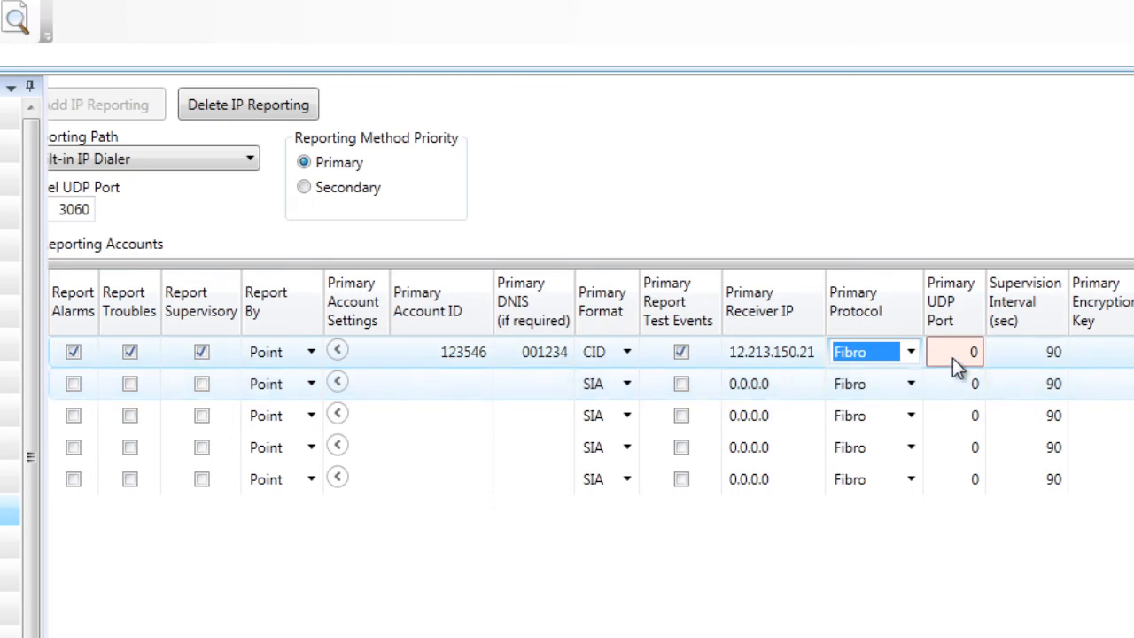
click(954, 358)
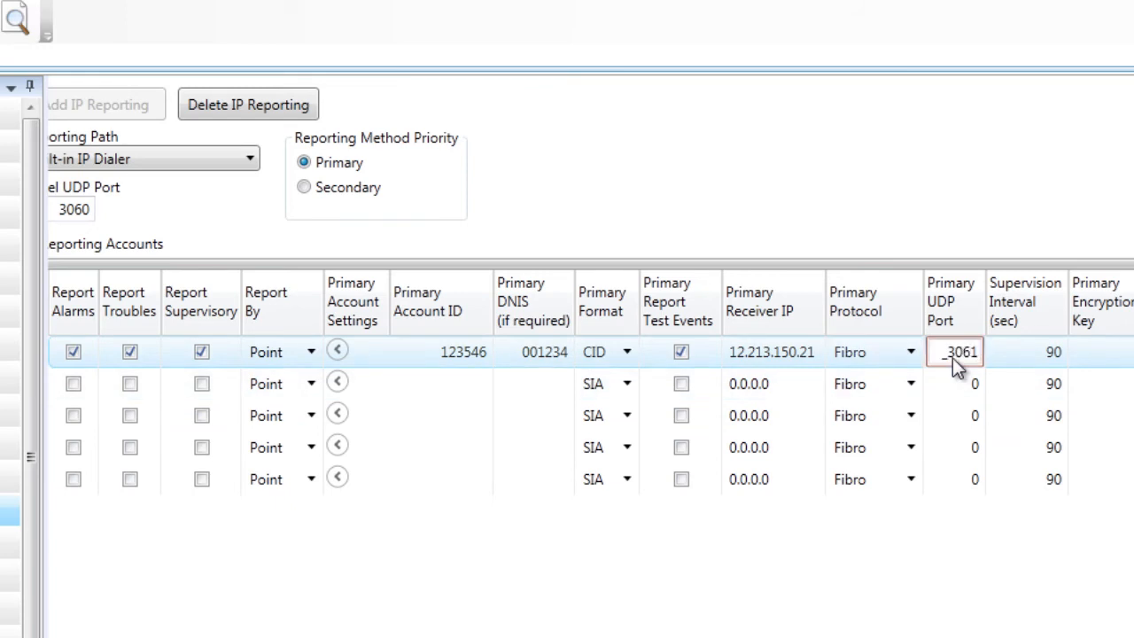
click(952, 400)
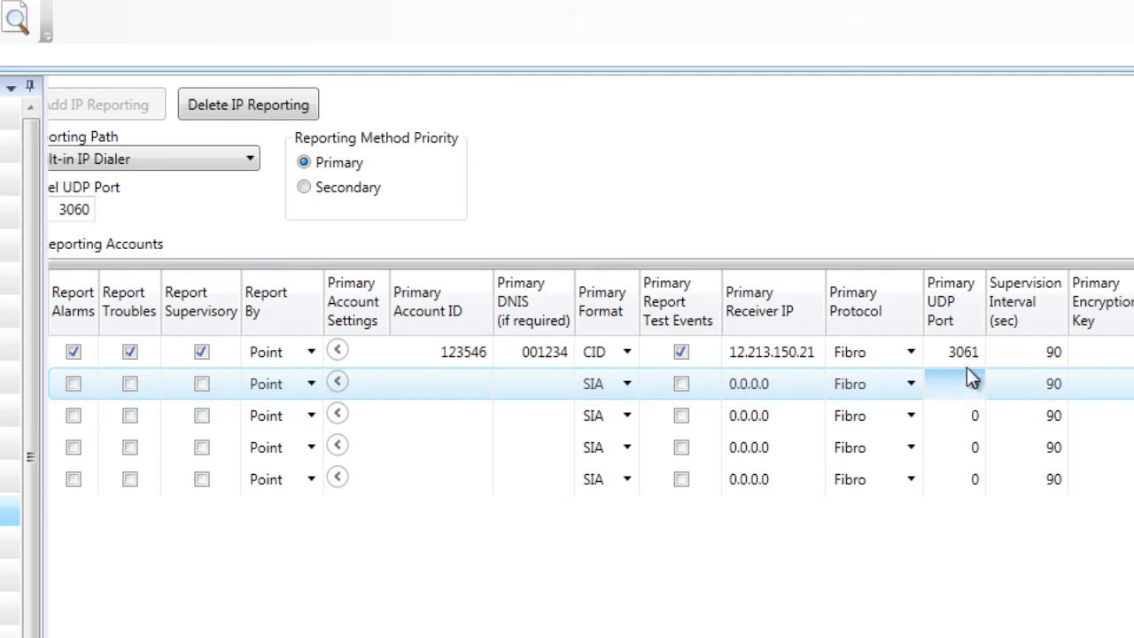
click(966, 367)
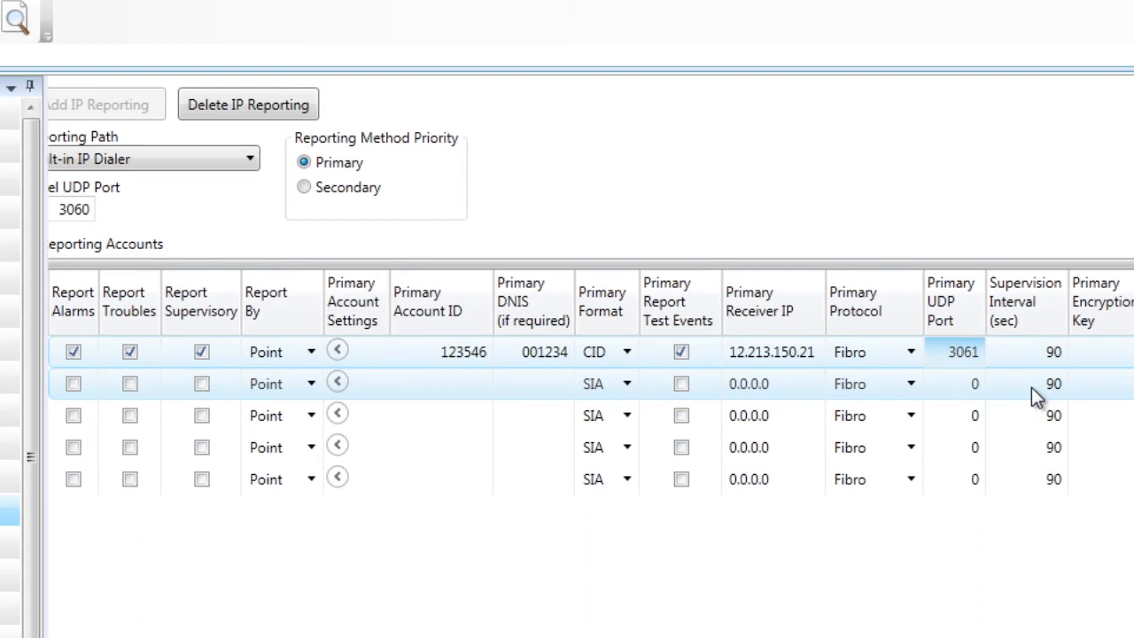
click(1034, 359)
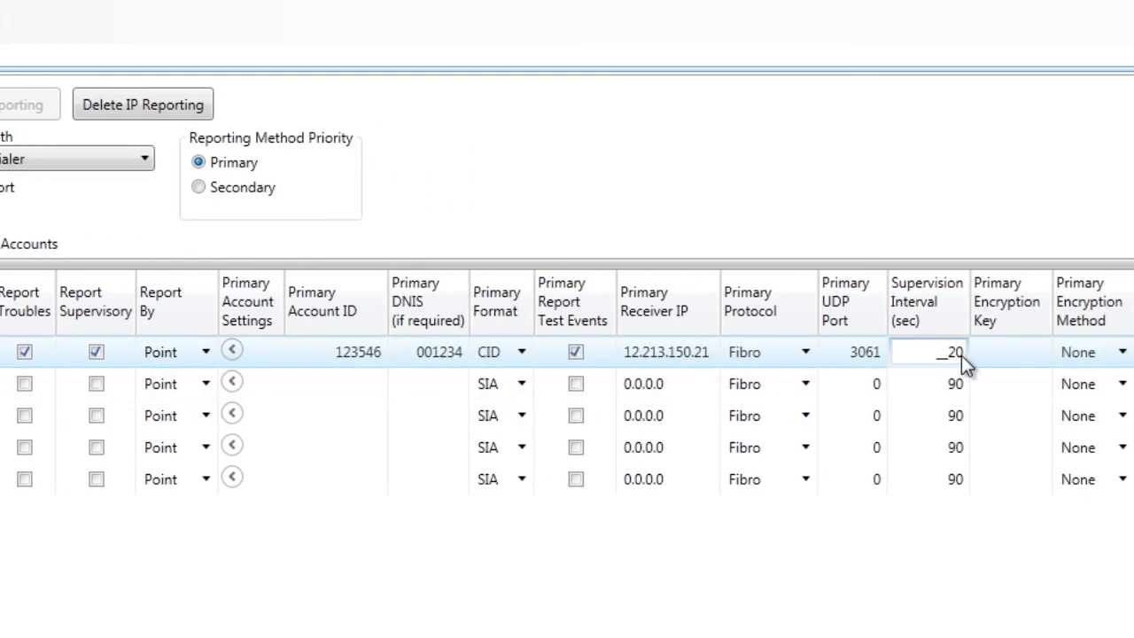
key(Return)
key(Return)
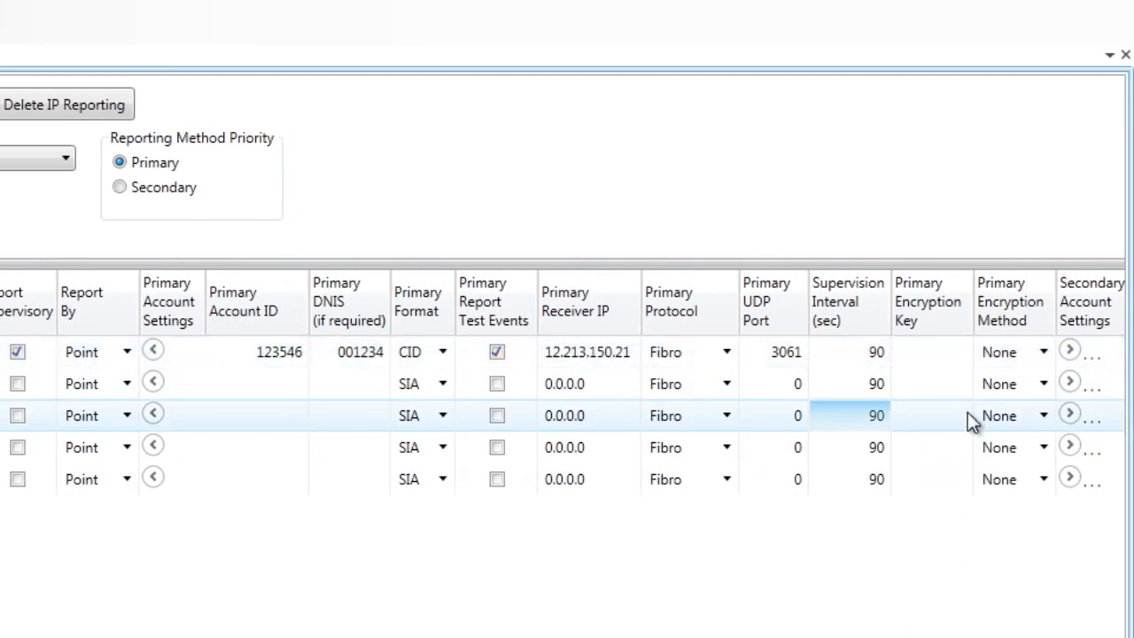
click(946, 357)
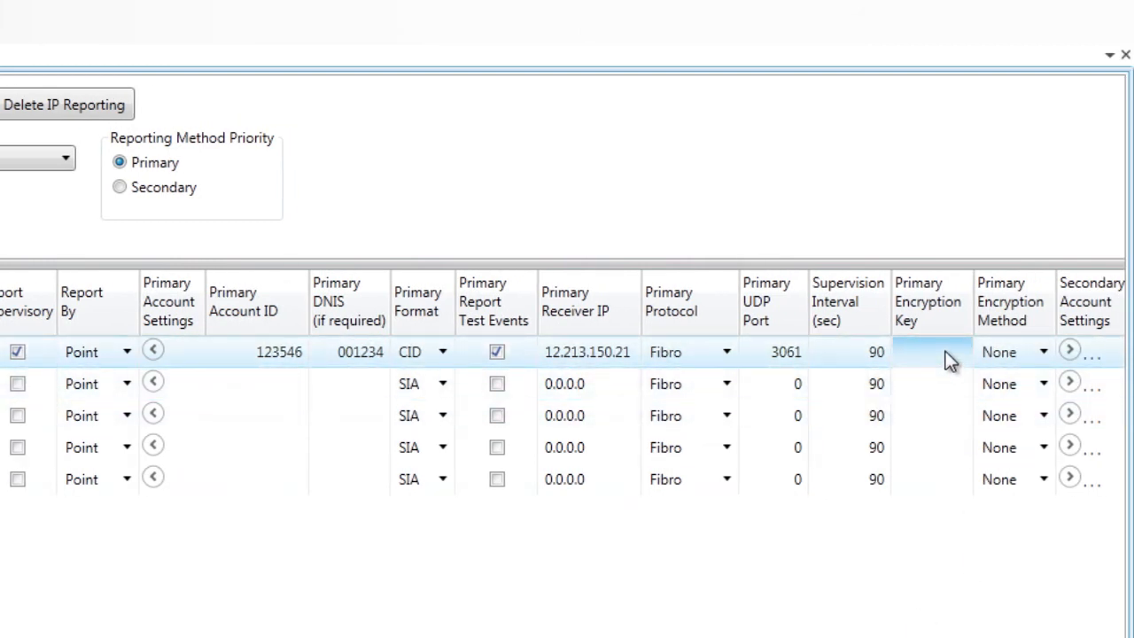
click(1044, 354)
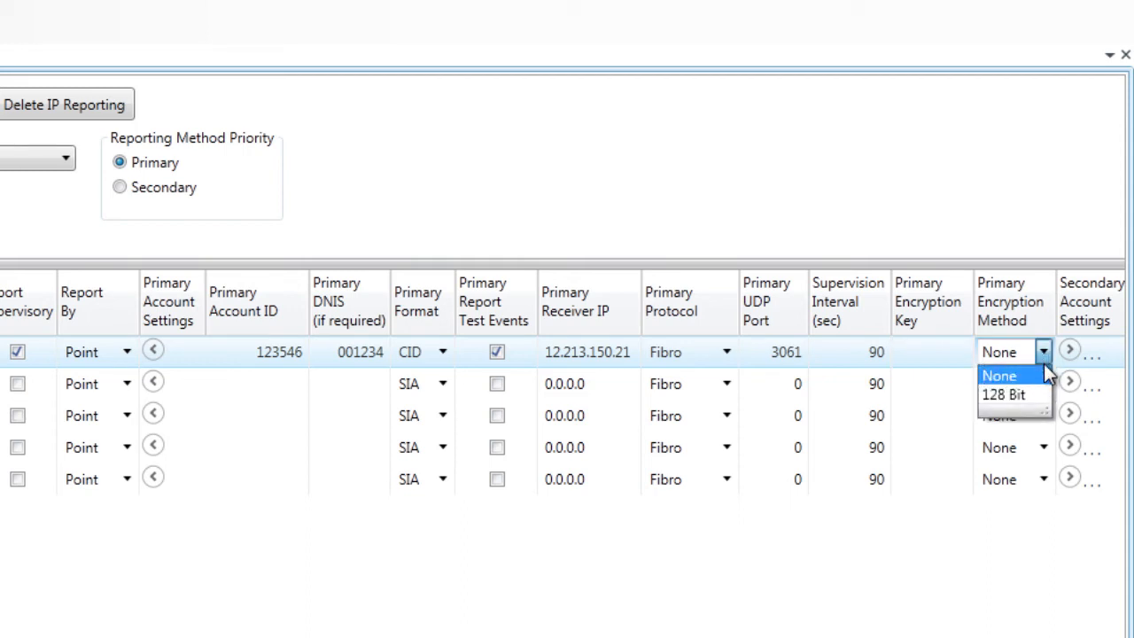
click(1006, 395)
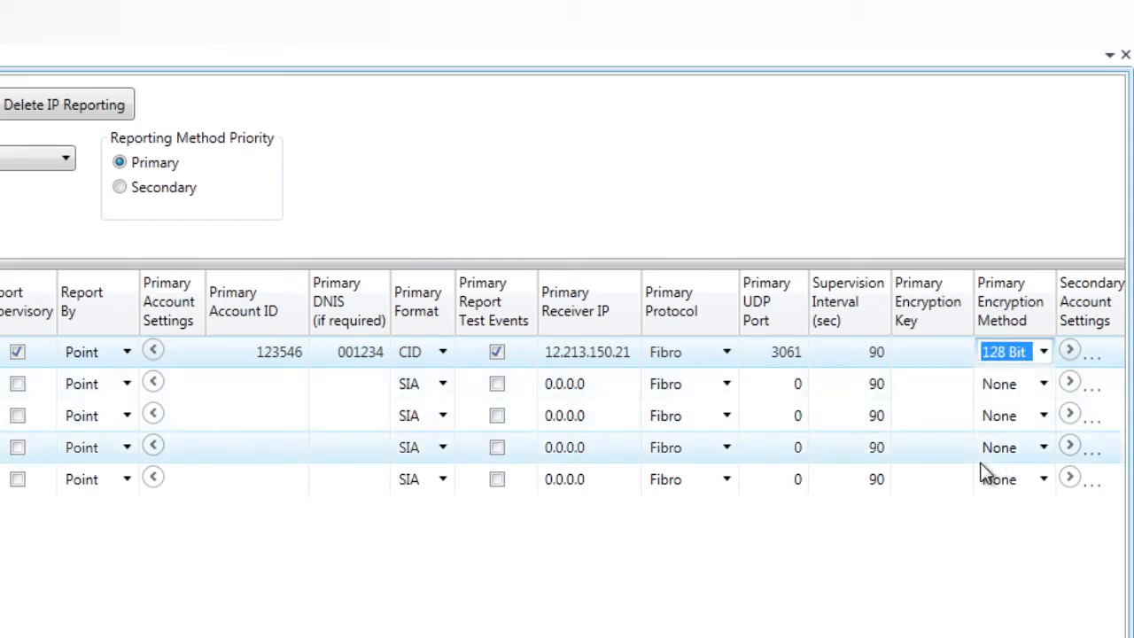
click(1044, 354)
click(1032, 375)
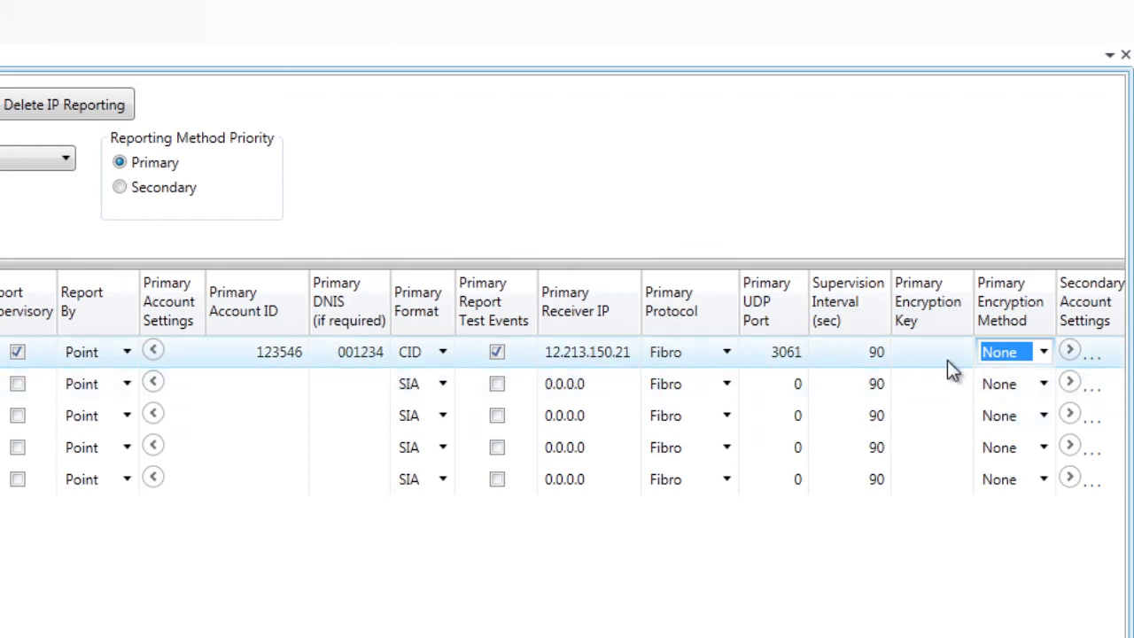
Collapse the primary columns, review the secondary settings (SIA, Fibro), then collapse those too.
click(154, 352)
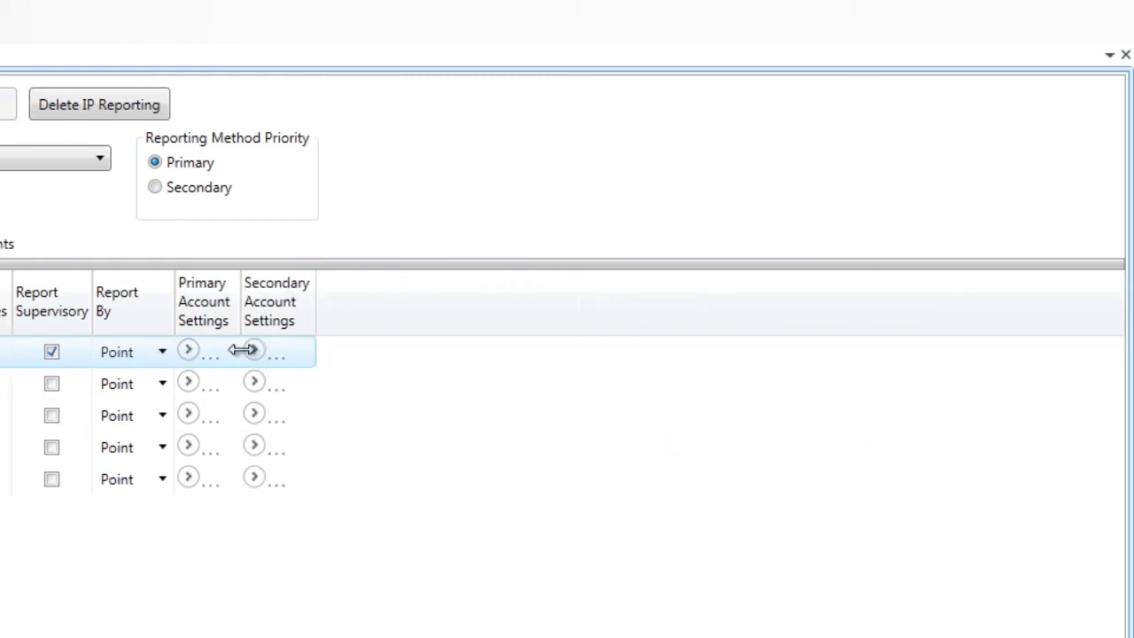
click(254, 352)
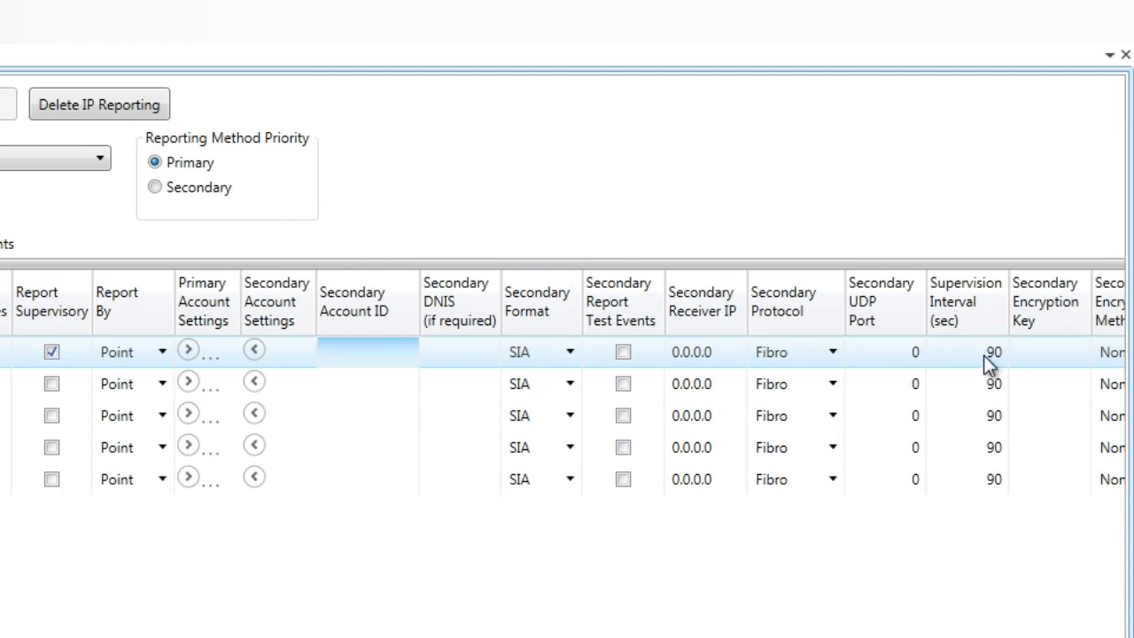
scroll(563, 354, right, 1)
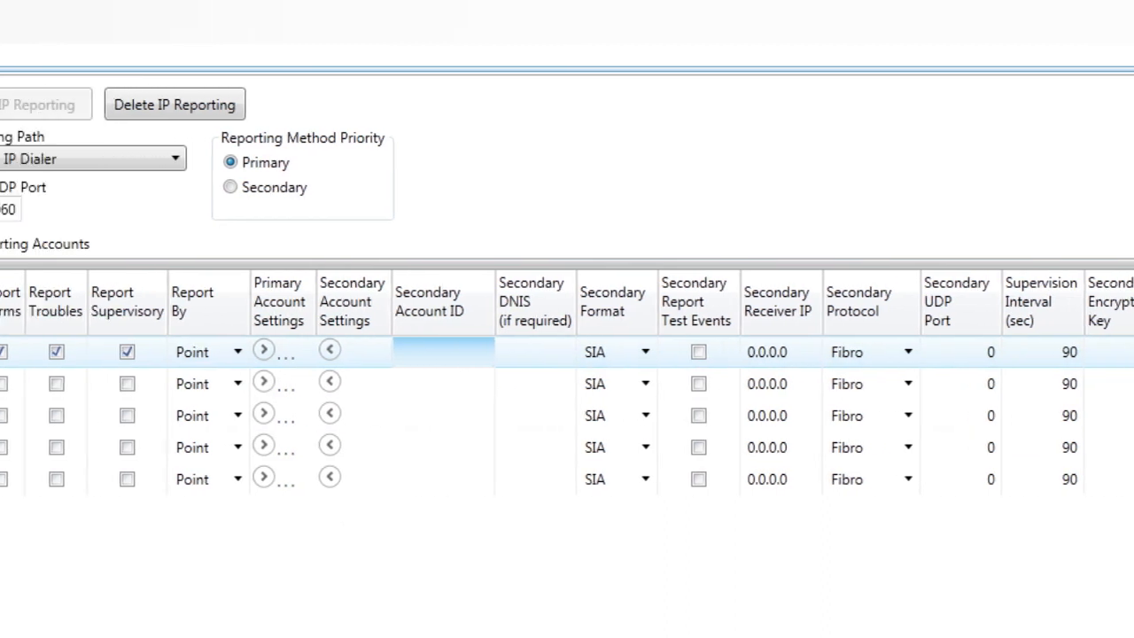
click(415, 351)
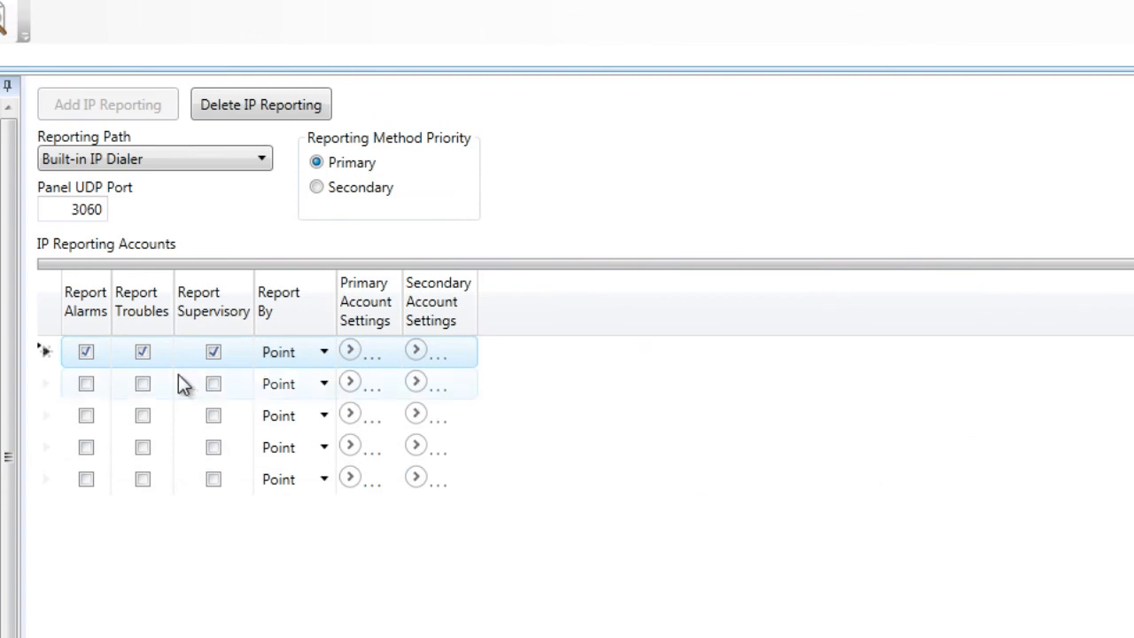
click(86, 387)
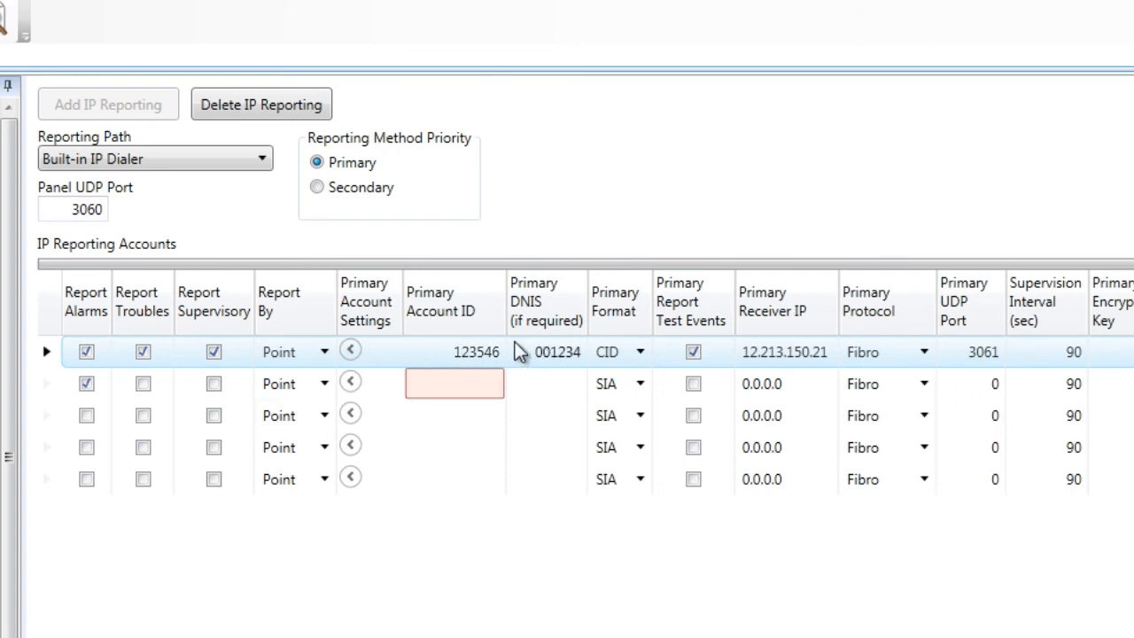
click(431, 359)
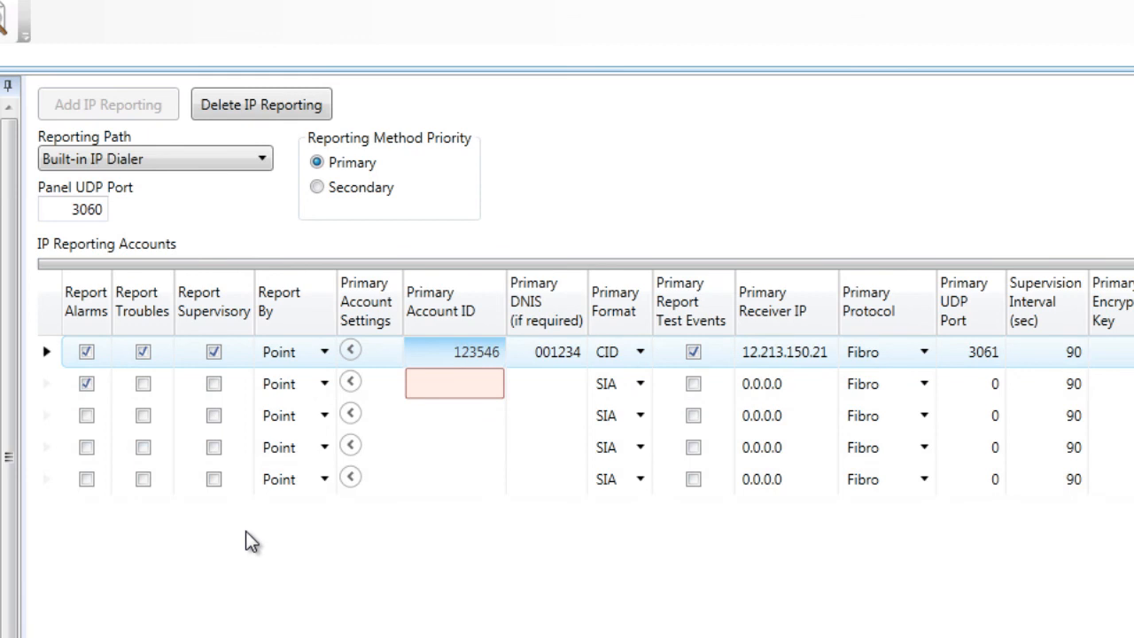
click(353, 385)
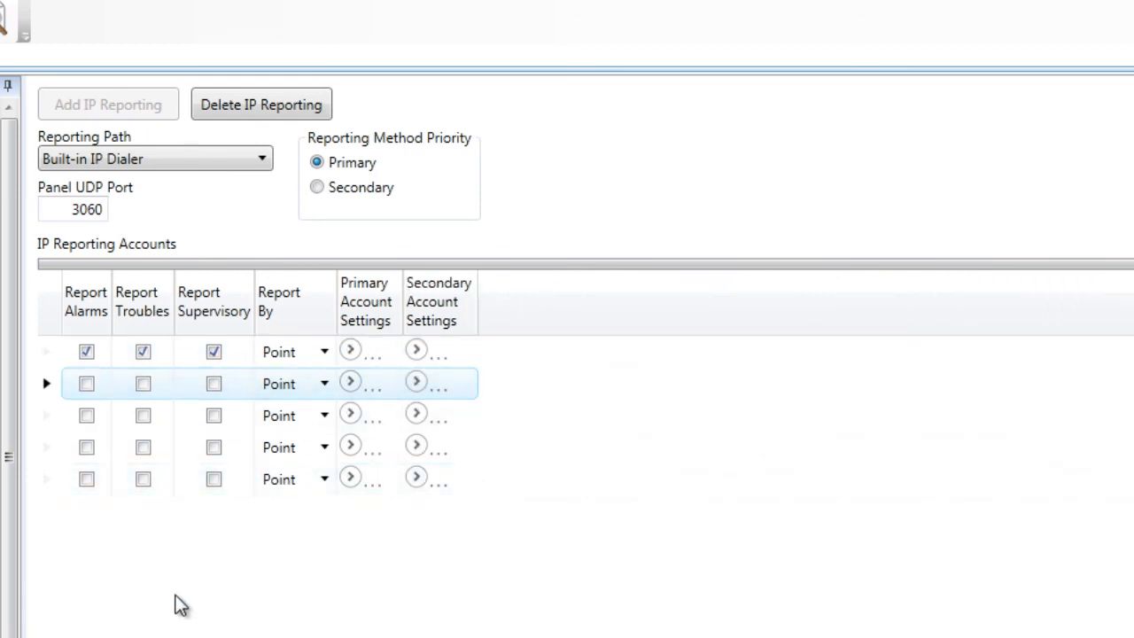
Delete and re-add IP Reporting, then expand account 1's primary settings columns.
click(256, 104)
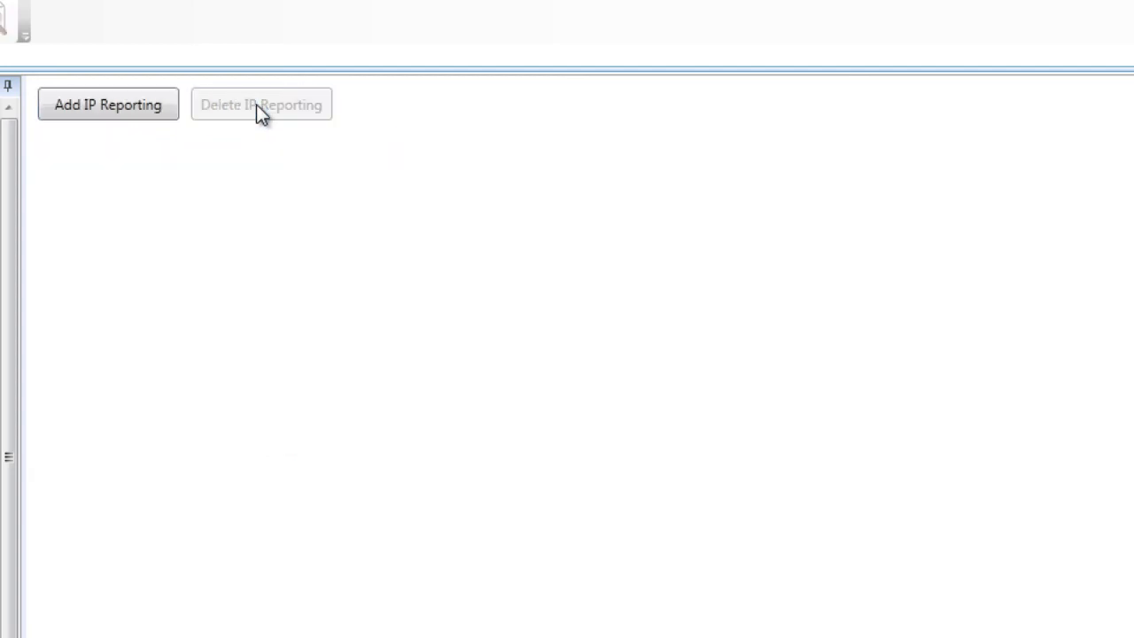
click(131, 106)
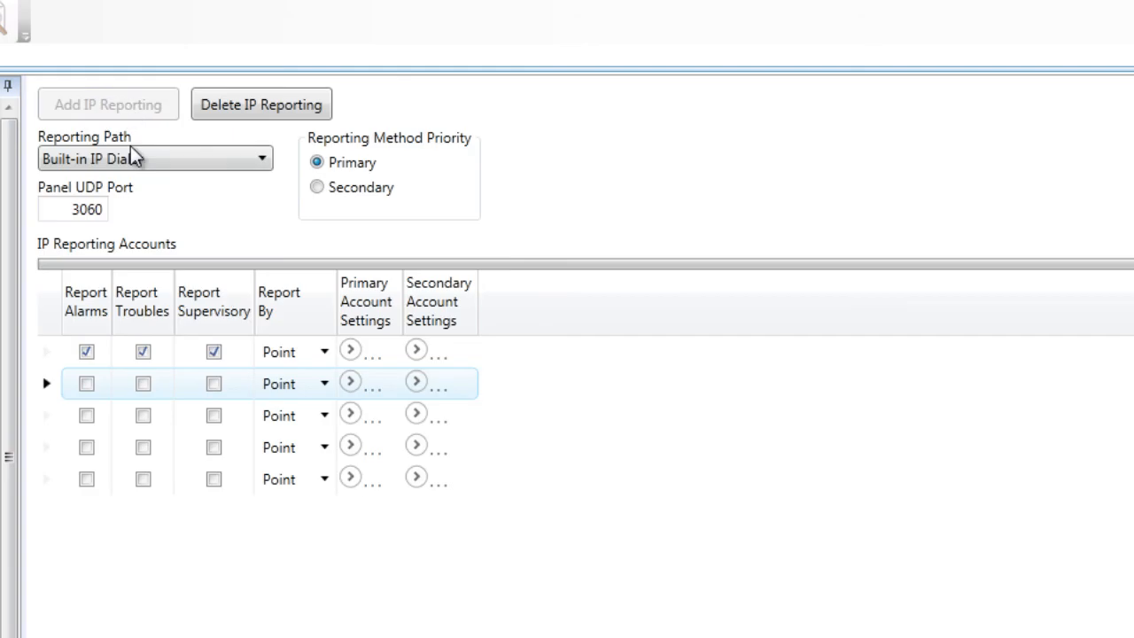
click(354, 352)
click(354, 350)
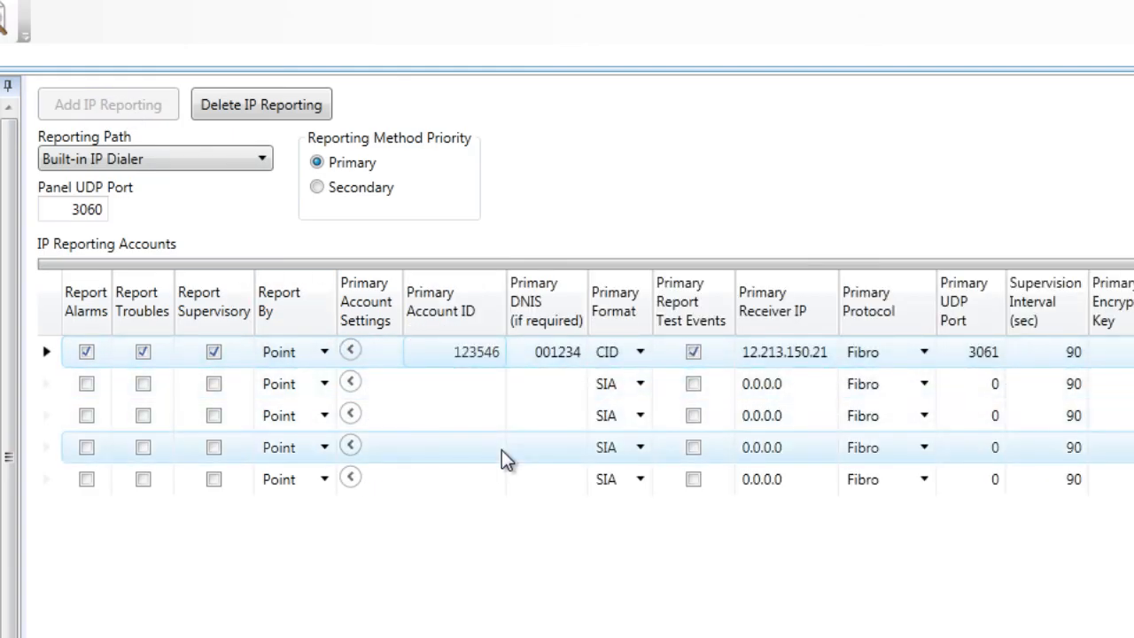